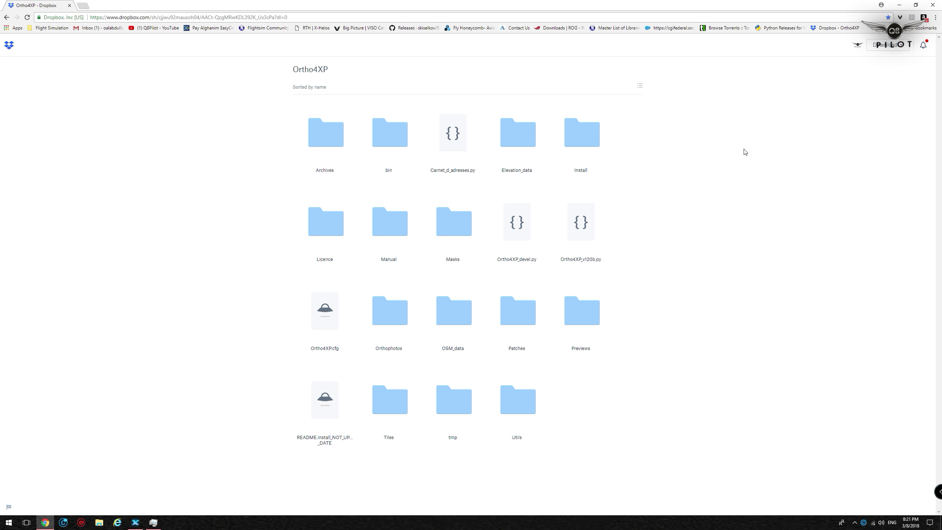
Download Ortho4XP.zip from Dropbox and extract it into a new Ortho4XP folder in Downloads.
click(886, 48)
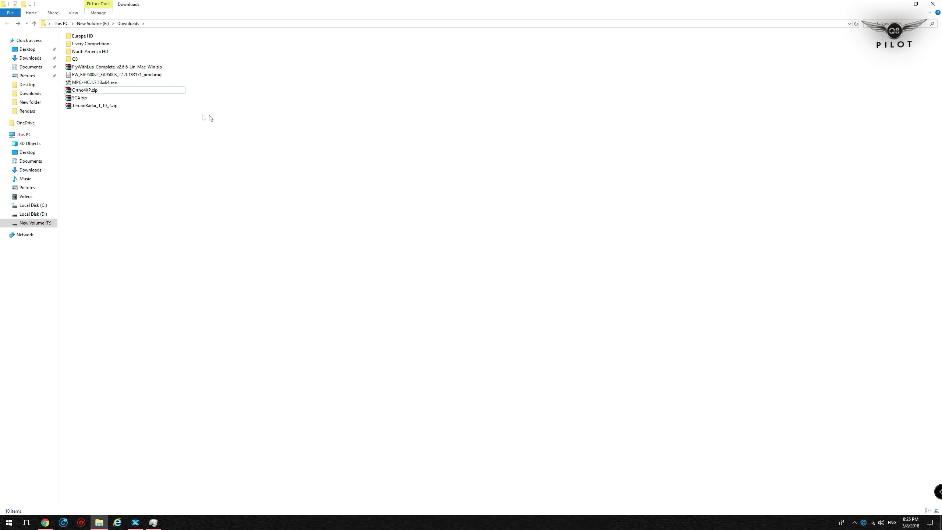
right_click(89, 93)
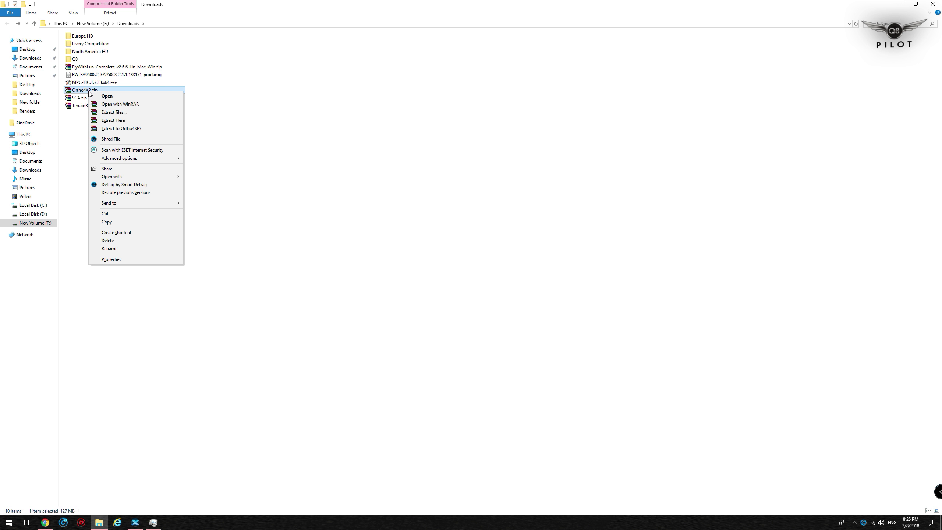
click(94, 129)
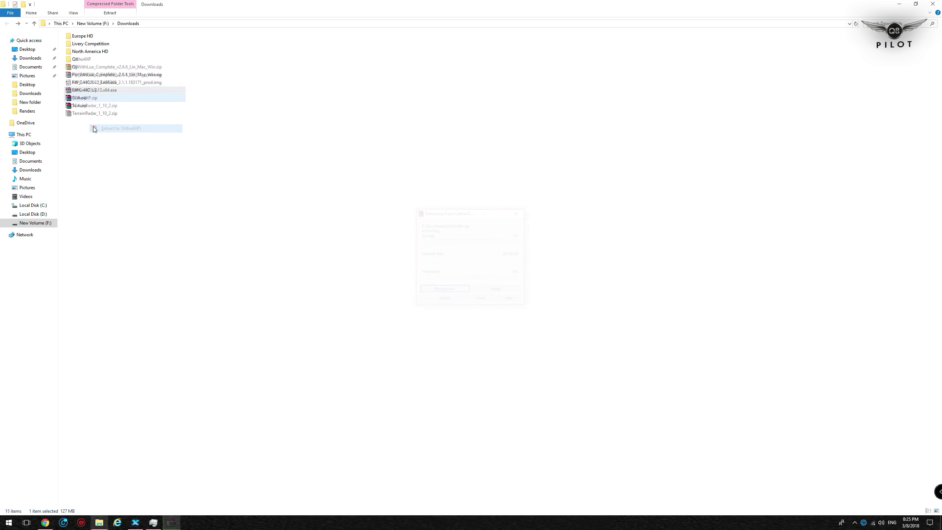
click(86, 61)
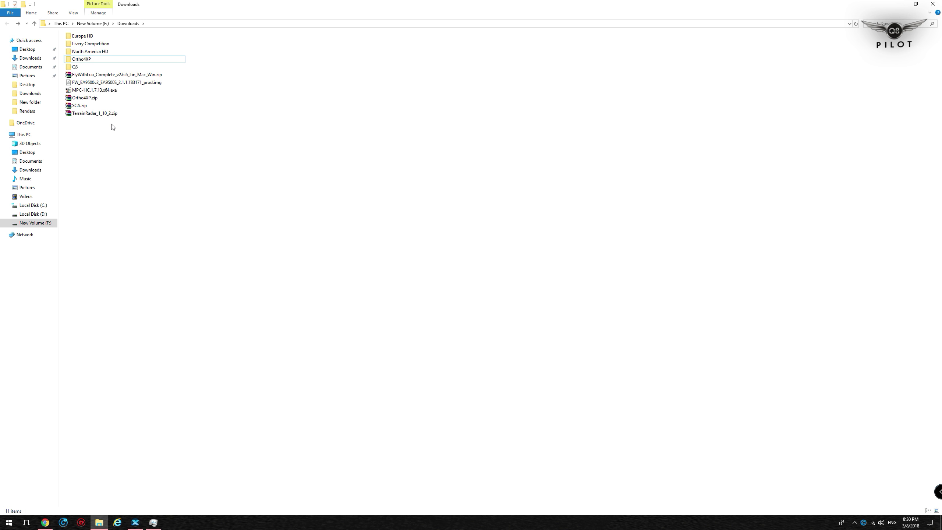
Launch Ortho4XP_v120b.exe from the extracted Ortho4XP\bin folder.
double_click(83, 60)
double_click(82, 61)
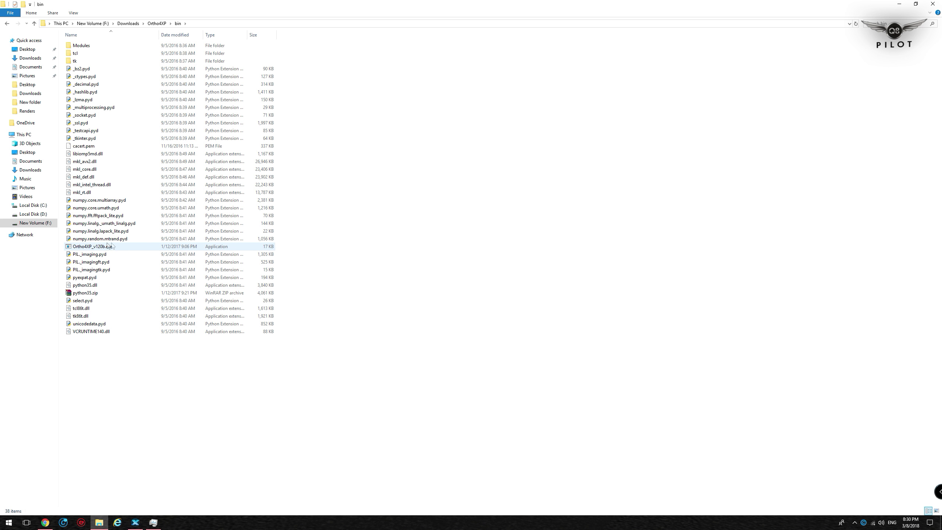
double_click(94, 248)
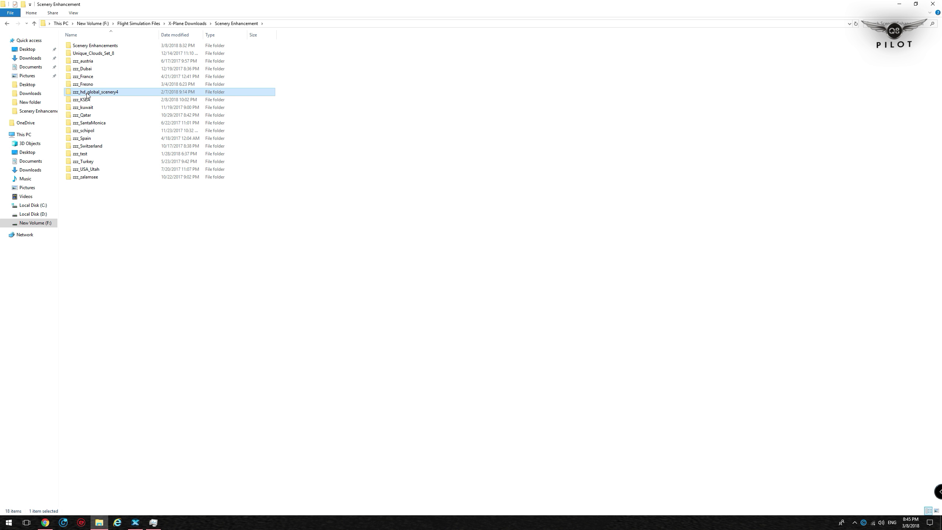
Select the zzz_Fresno scenery folder in Scenery Enhancement.
mouse_move(87, 95)
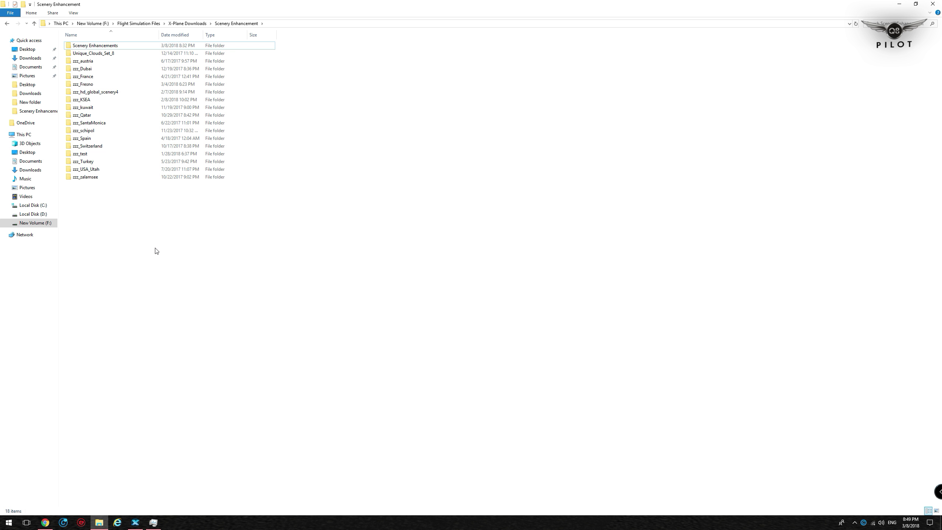
click(87, 86)
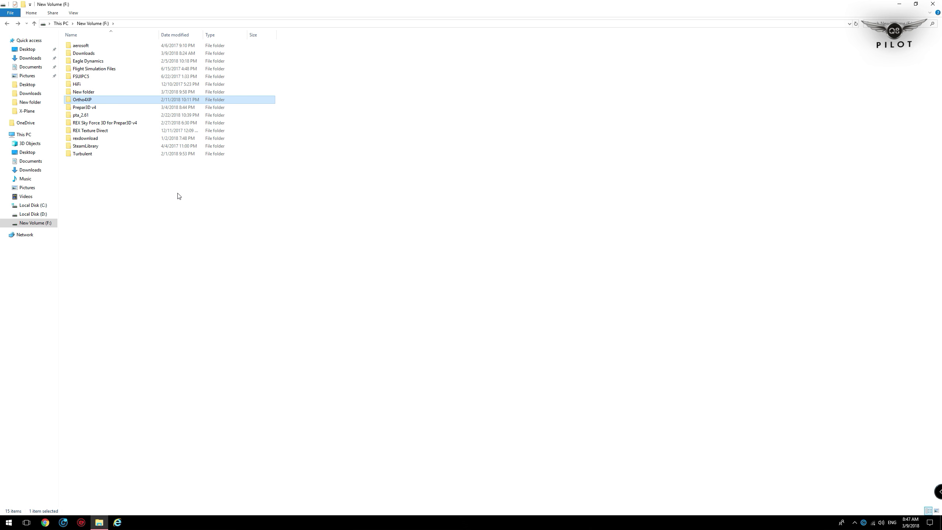
Start Ortho4XP_v120b.exe from F:\Ortho4XP\bin.
double_click(78, 100)
double_click(77, 53)
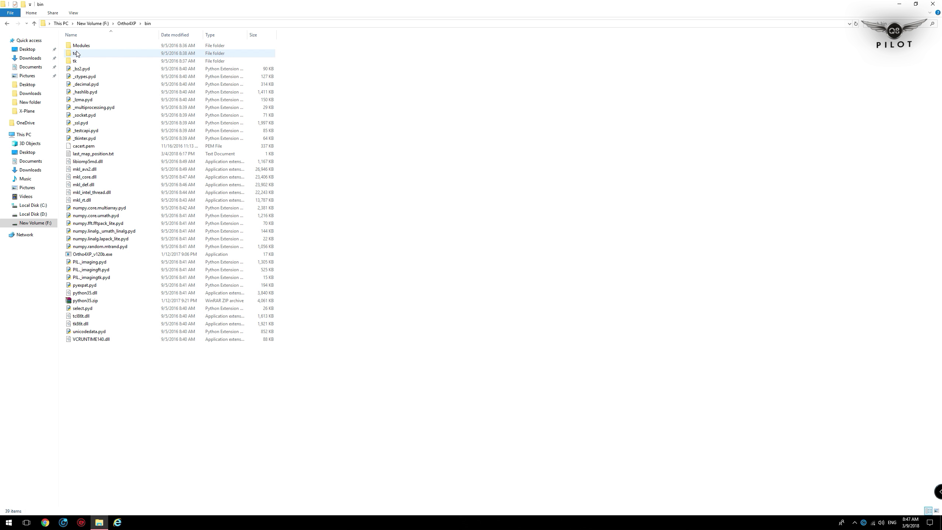
double_click(84, 256)
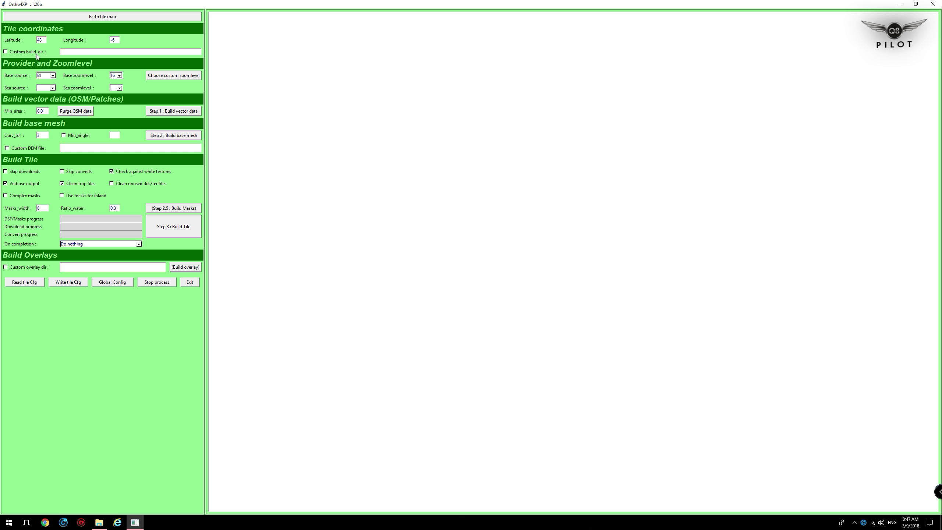
Enable Custom build_dir and set it to the zzz_Fresno folder.
click(5, 51)
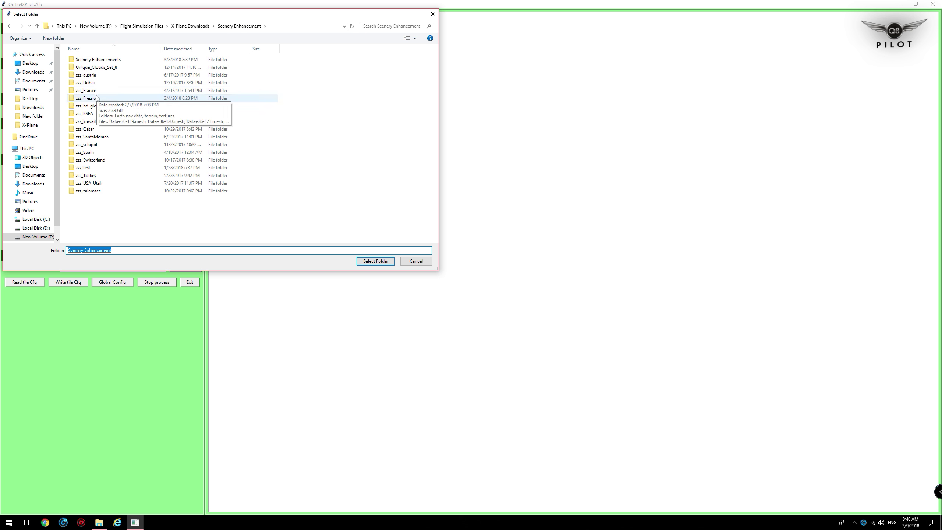
click(80, 100)
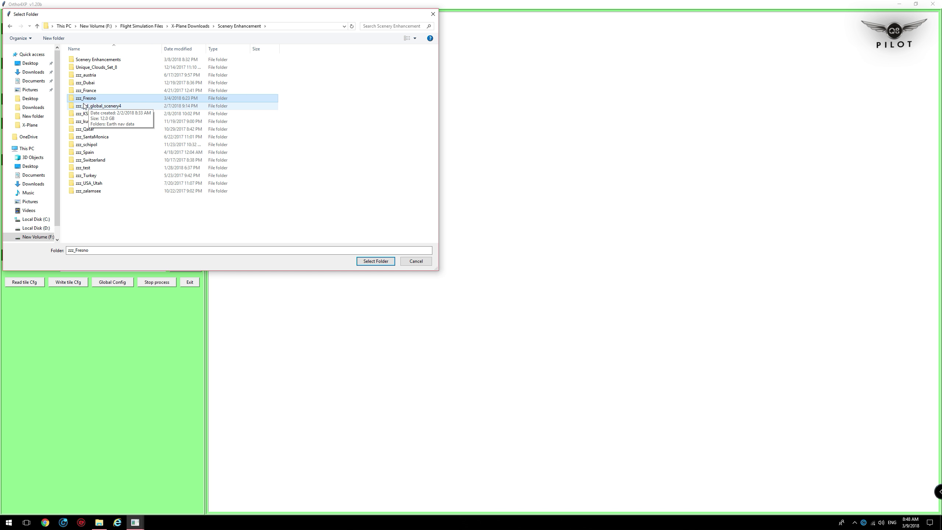
click(376, 261)
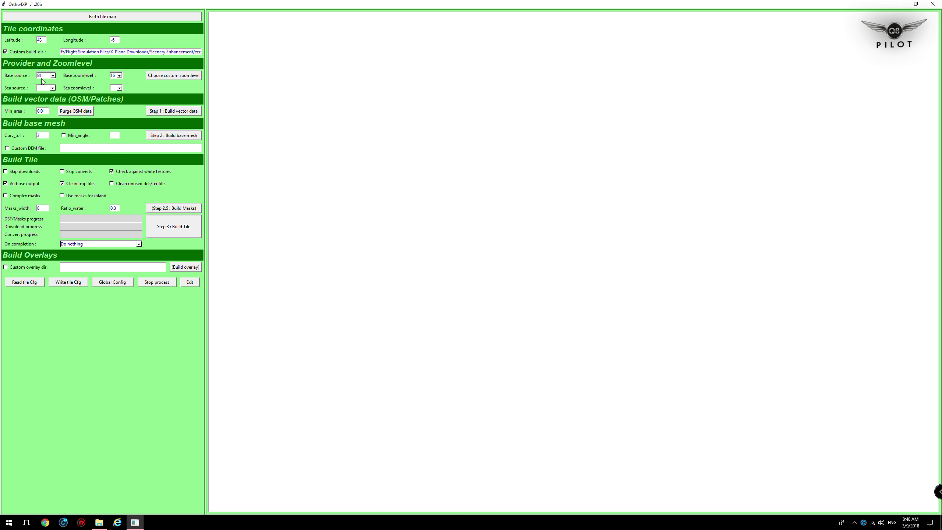
click(114, 78)
Raise the base zoom level from 16 to 17 and set the mask width to 100.
click(118, 123)
click(41, 88)
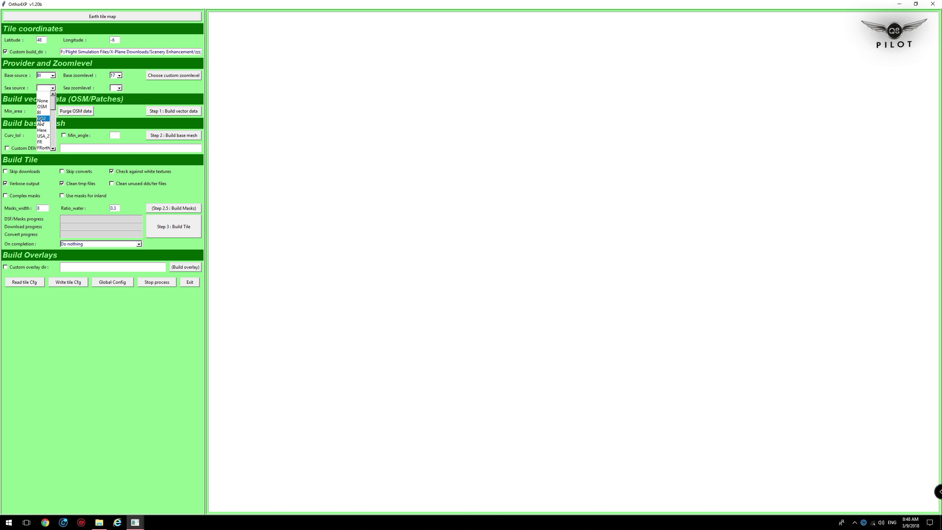
click(105, 86)
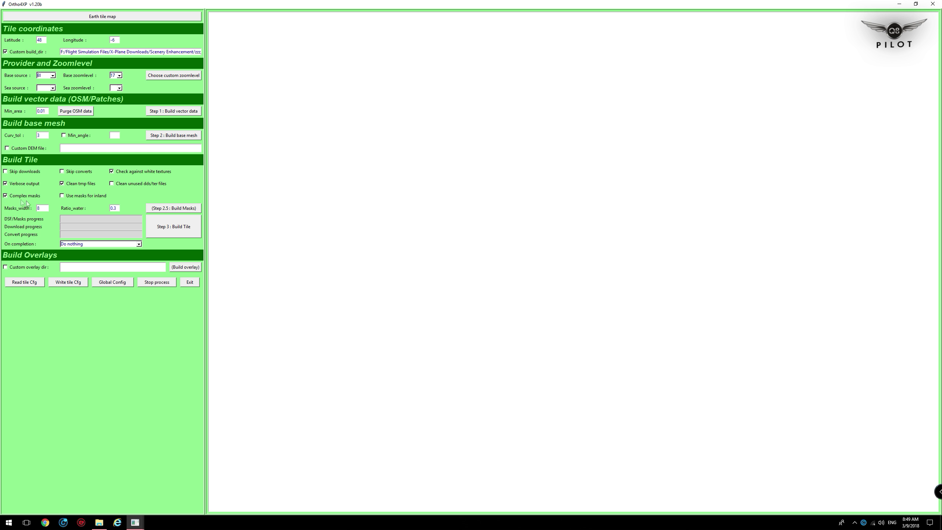
double_click(41, 209)
text(100)
Enable Custom overlay dir and set it to zzz_hd_global_scenery4 in Scenery Enhancement.
click(6, 267)
click(233, 26)
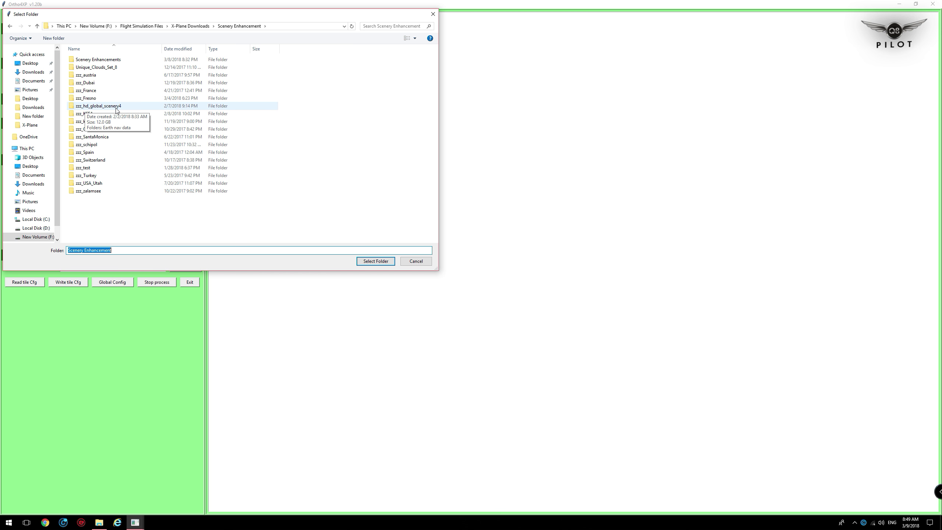
double_click(115, 107)
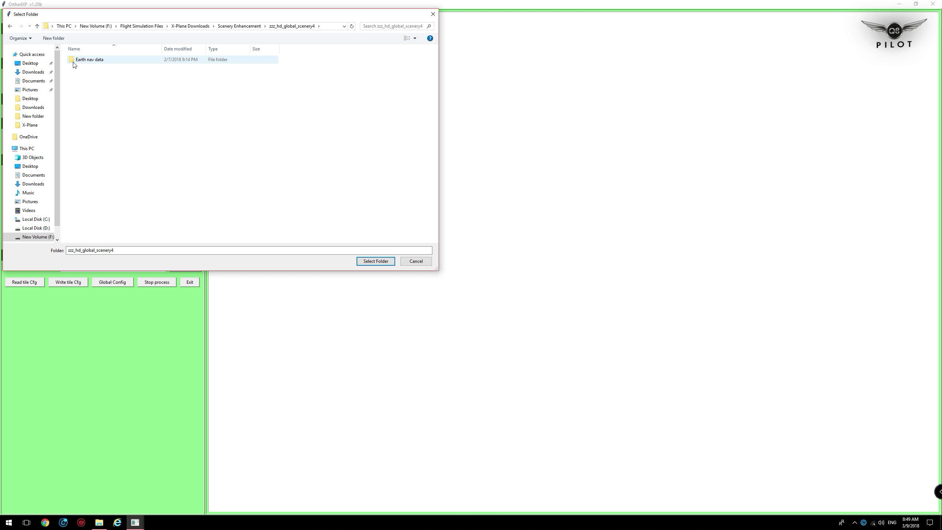
click(373, 263)
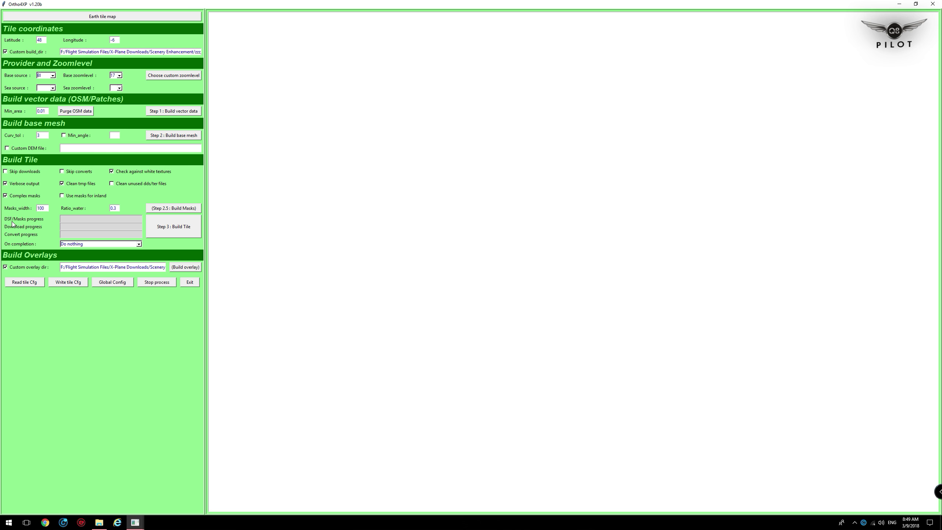
Open the Earth tile map and pan it west to California around Fresno.
click(92, 17)
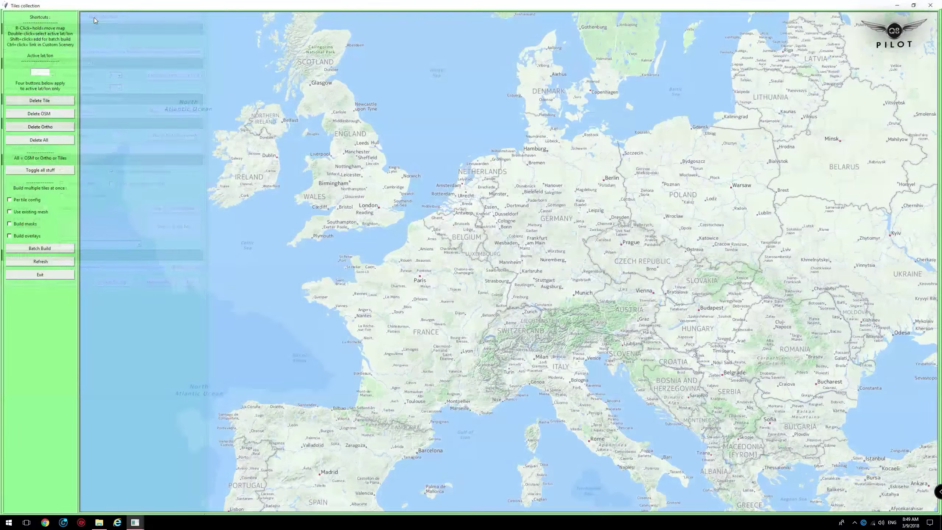
drag(301, 295, 678, 244)
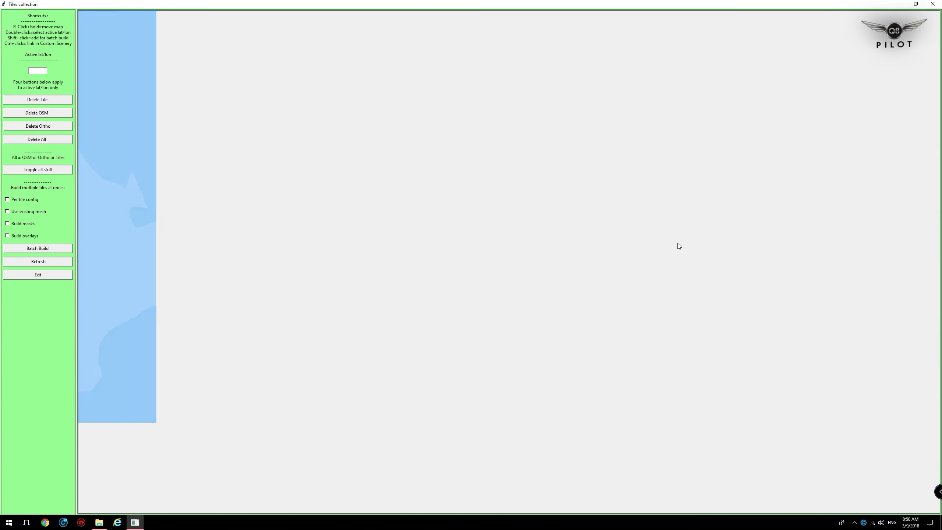
mouse_move(348, 284)
mouse_down()
mouse_move(606, 246)
mouse_move(578, 247)
mouse_up()
mouse_move(179, 279)
mouse_down()
mouse_move(464, 263)
mouse_move(676, 229)
mouse_up()
drag(156, 282, 472, 197)
mouse_move(407, 221)
mouse_down()
mouse_move(476, 202)
mouse_move(613, 261)
mouse_up()
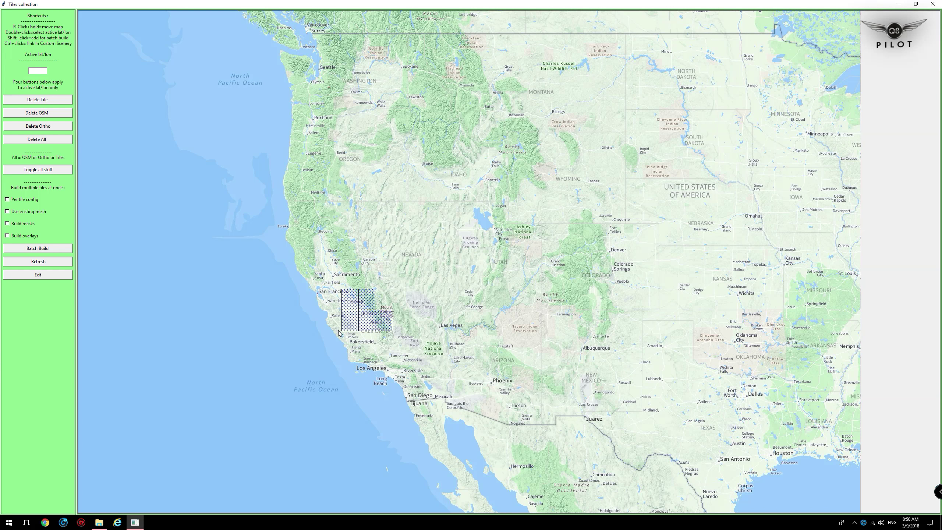
Add the tile near Mount Whitney to the batch and enable Build masks and Build overlays.
shift+click(385, 300)
click(7, 224)
click(7, 237)
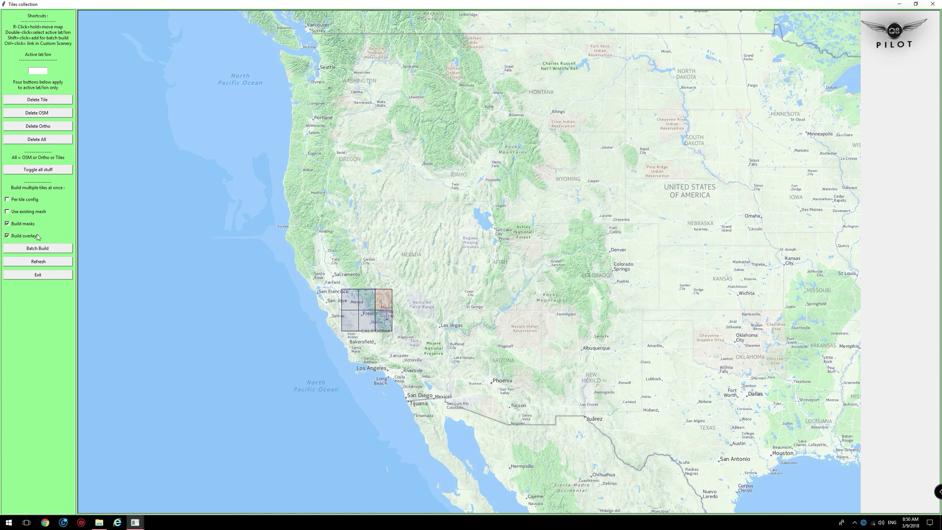